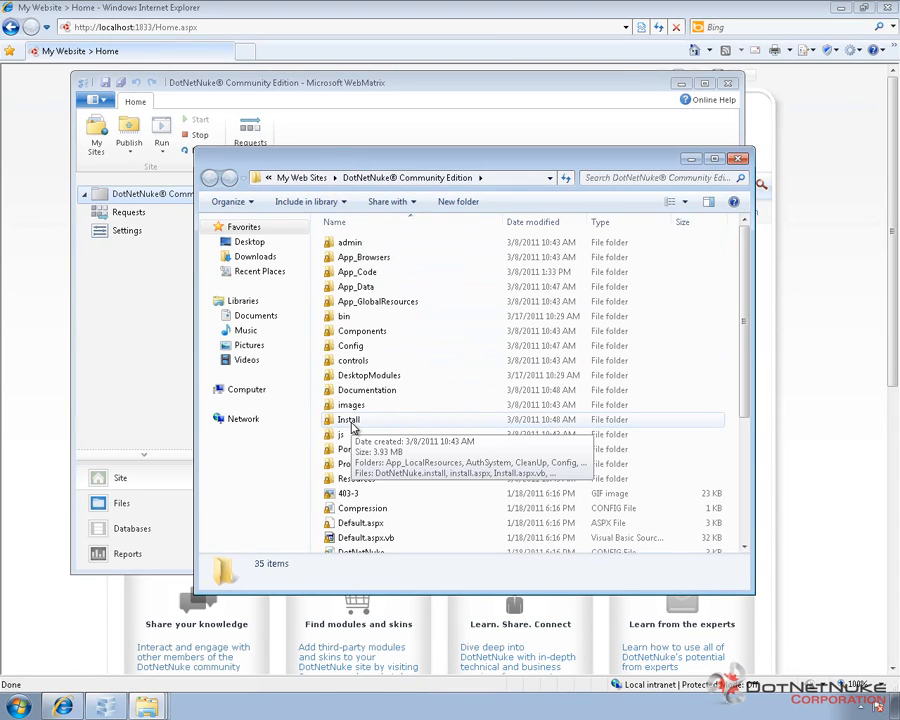
Step: Open the Install folder of the DotNetNuke site, then its Module subfolder
double_click(349, 420)
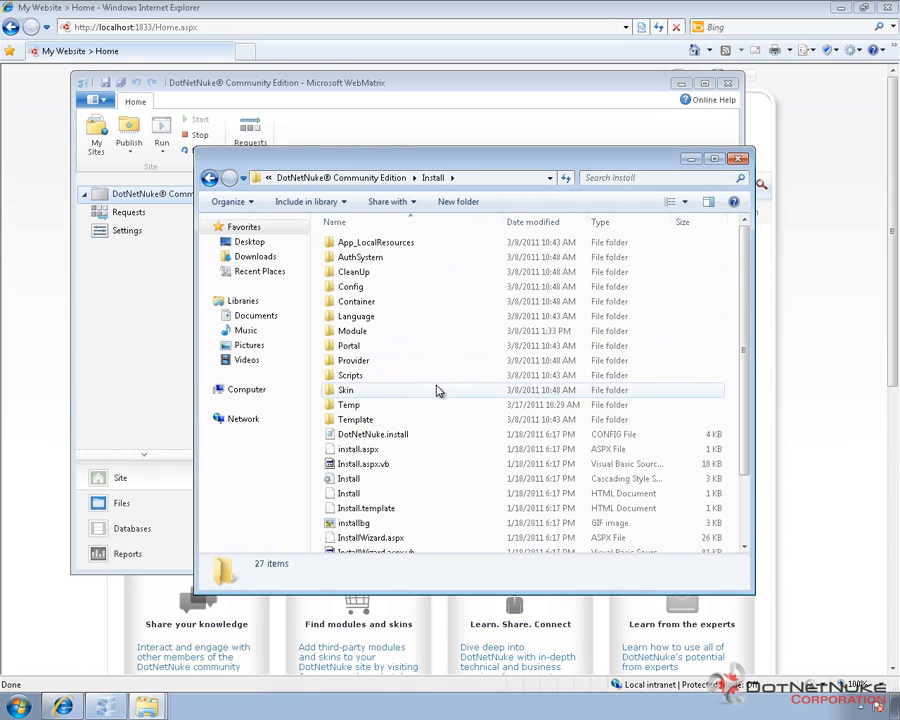
left_click(349, 329)
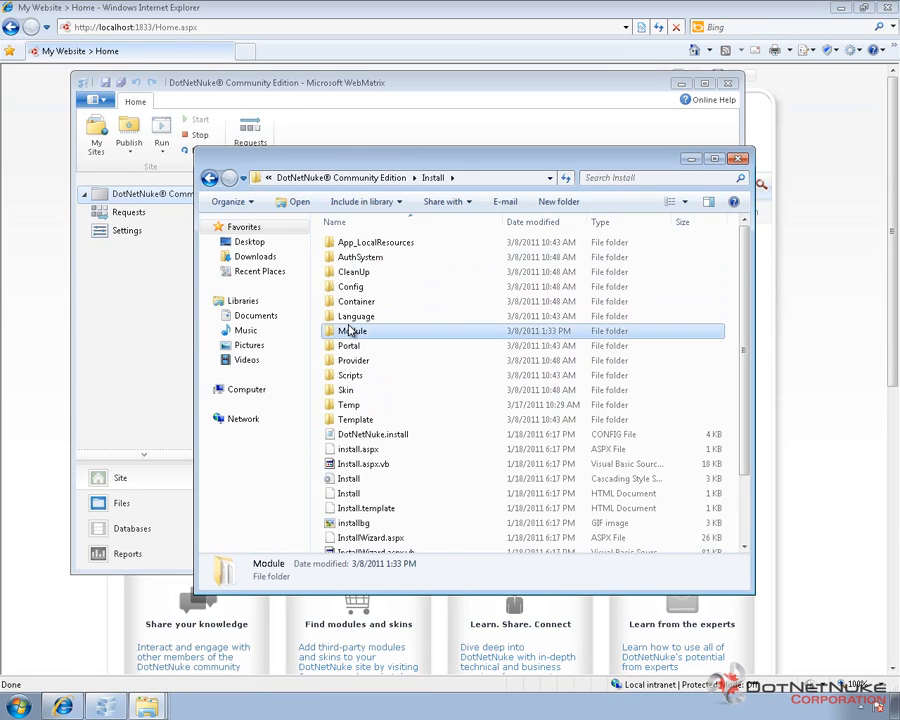
double_click(349, 330)
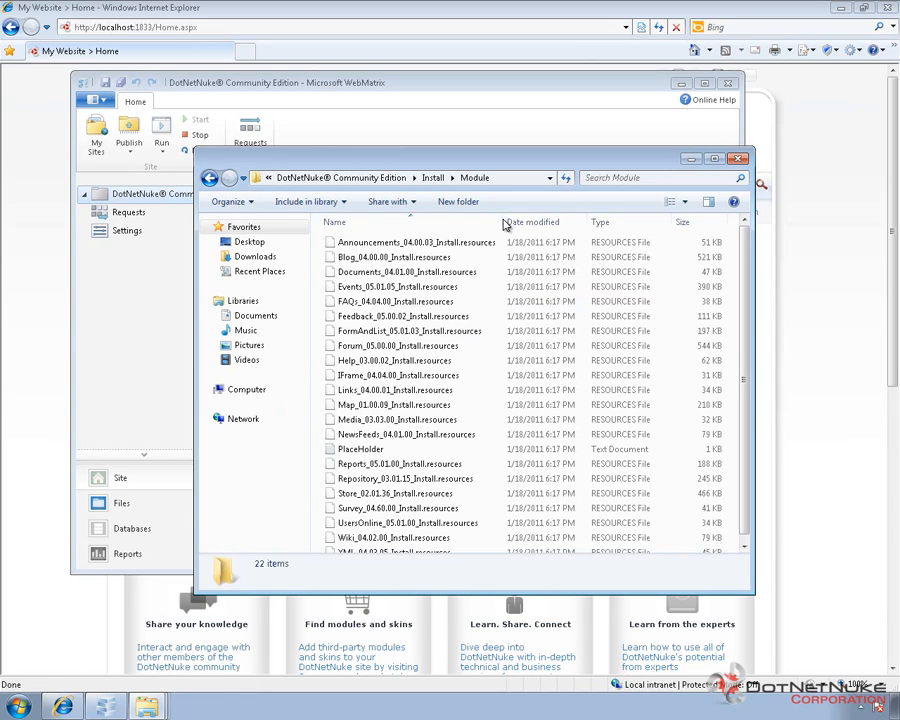
Step: Rename Announcements_04.00.03_Install.resources so its extension becomes zip
left_click_drag(502, 219, 530, 262)
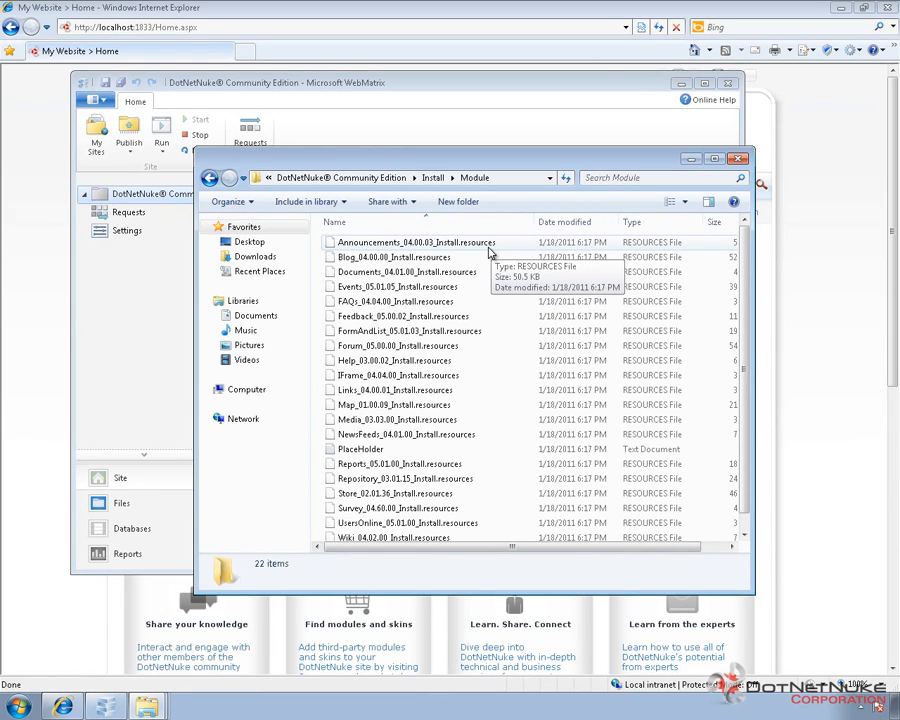
left_click(472, 250)
left_click(472, 248)
left_click(466, 242)
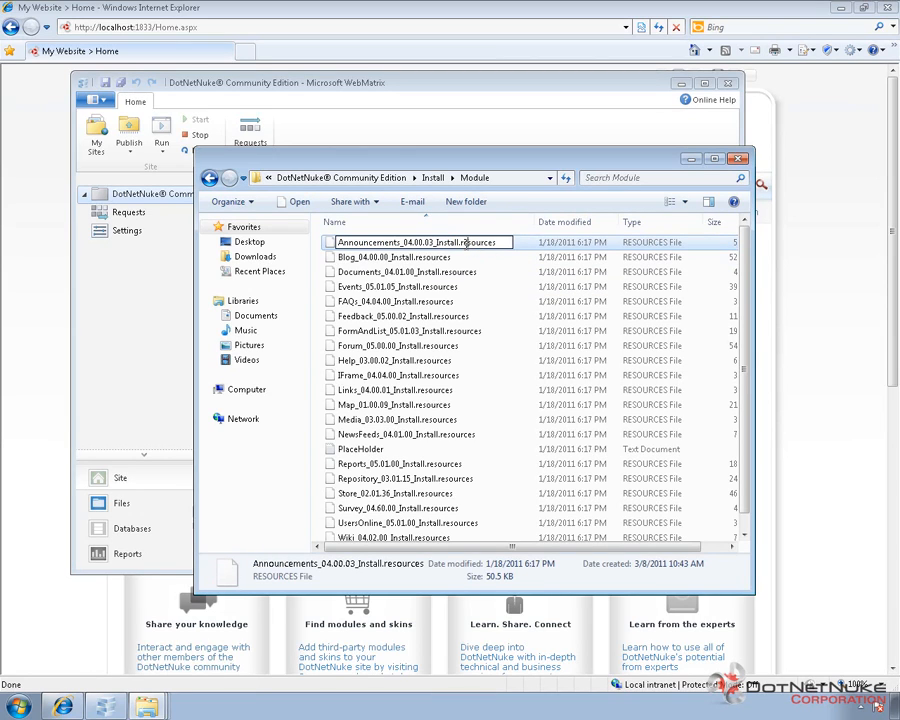
key("shift+End")
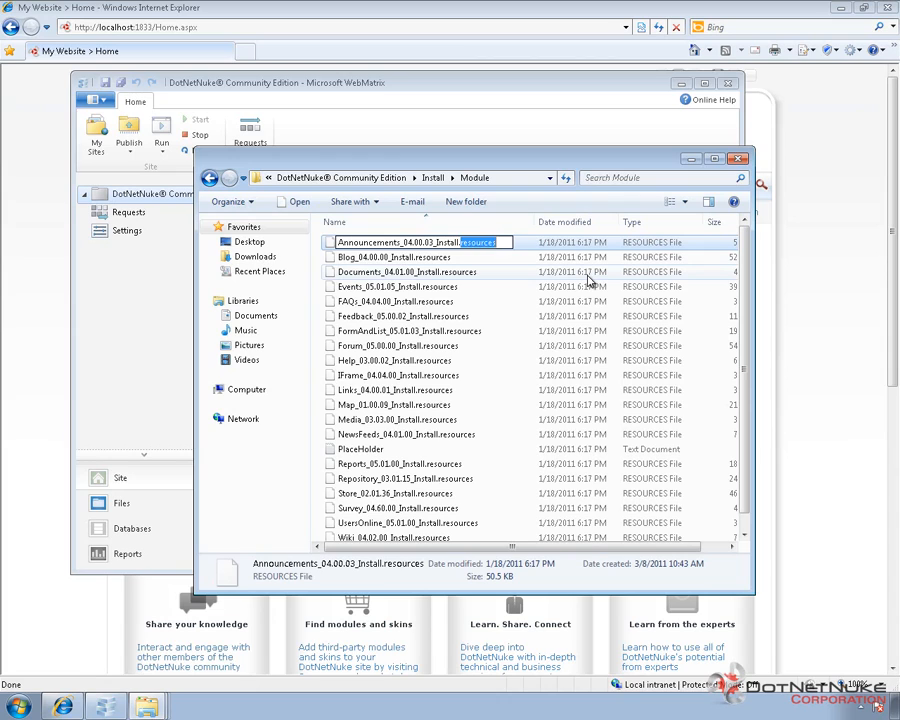
type("zip")
key("Return")
key("Return")
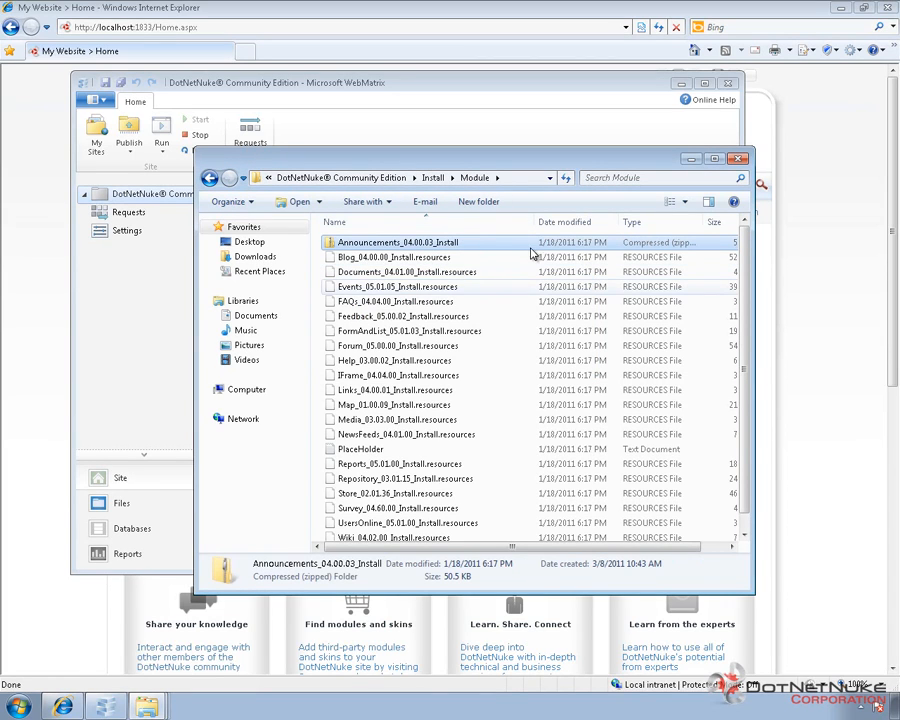
Step: Open the Announcements zip package to inspect its contents and return to the Module folder
double_click(393, 246)
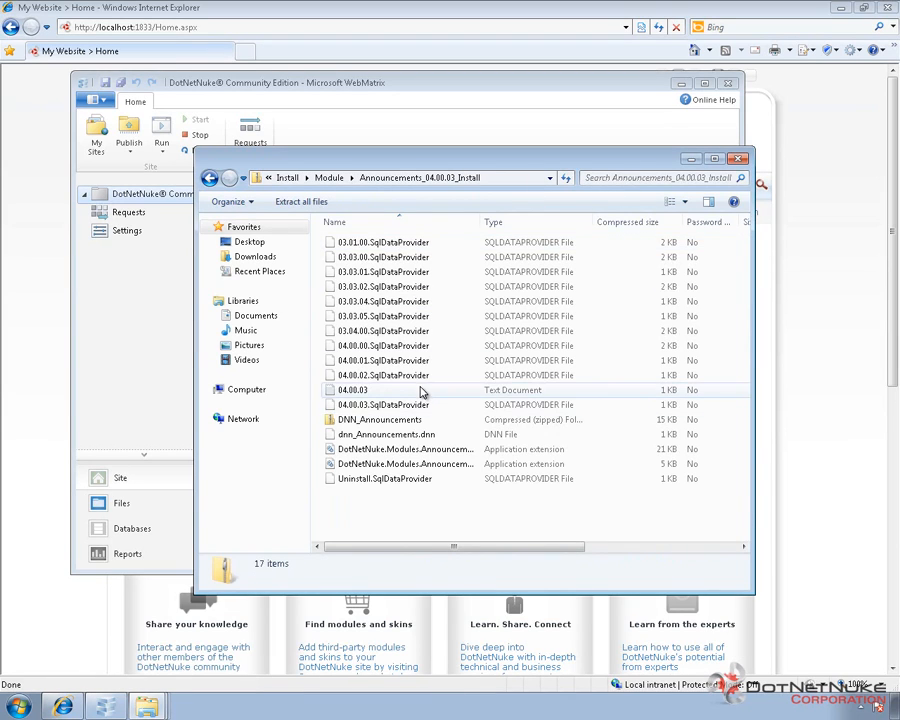
left_click(335, 178)
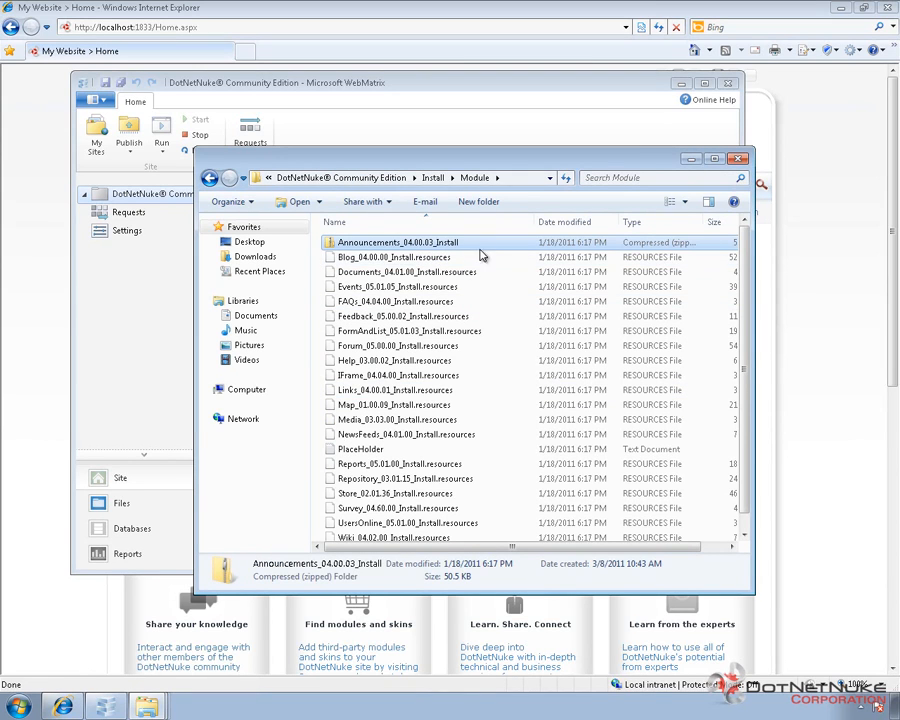
Step: Rename Blog_04.00.00_Install.resources so its extension becomes zip
left_click(428, 258)
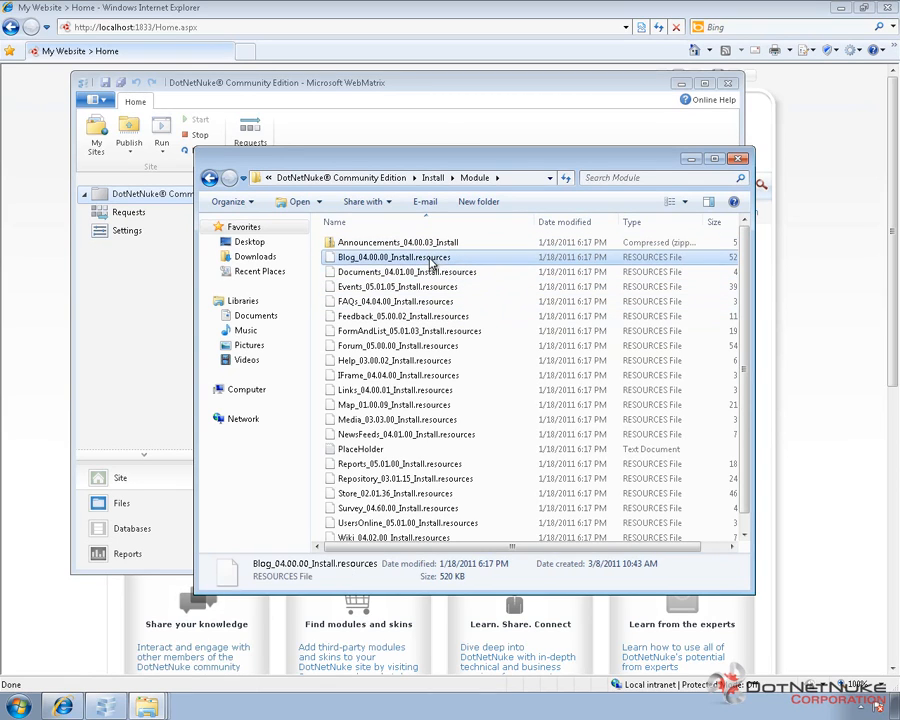
left_click(428, 258)
key("Right")
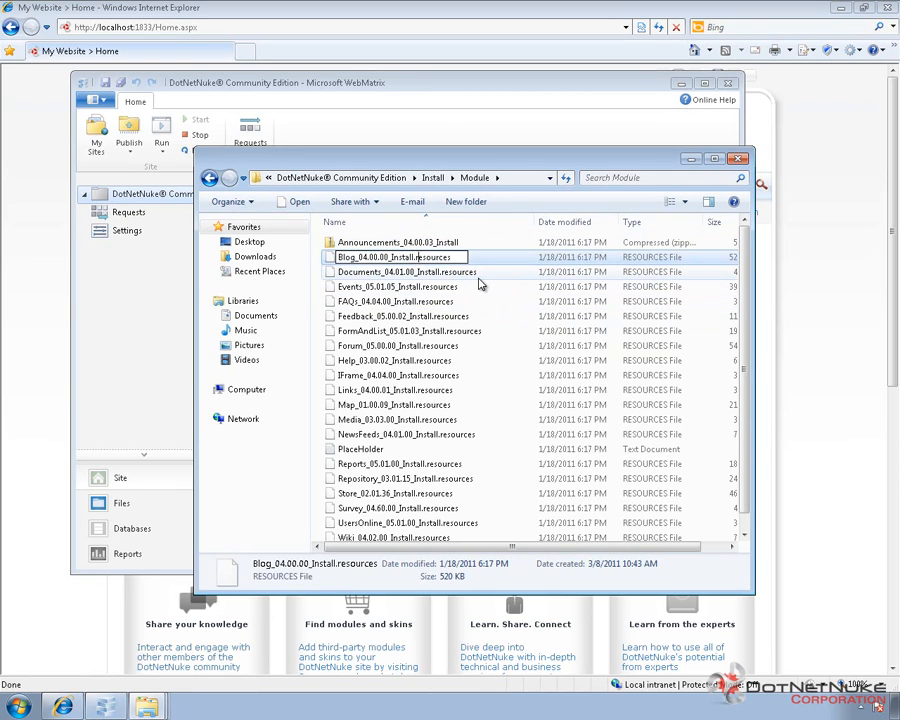
key("shift+End")
key("Delete")
type("zip")
key("Return")
key("Return")
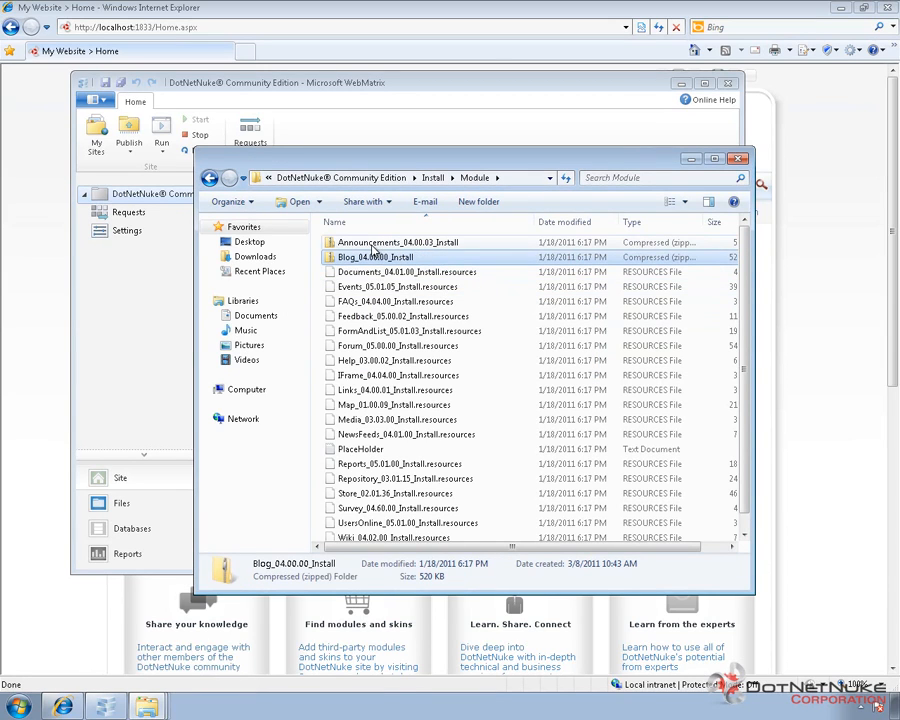
Step: Rename FormAndList_05.01.03_Install.resources to a zip extension, accepting the extension-change warning
left_click(452, 331)
left_click(447, 331)
double_click(452, 331)
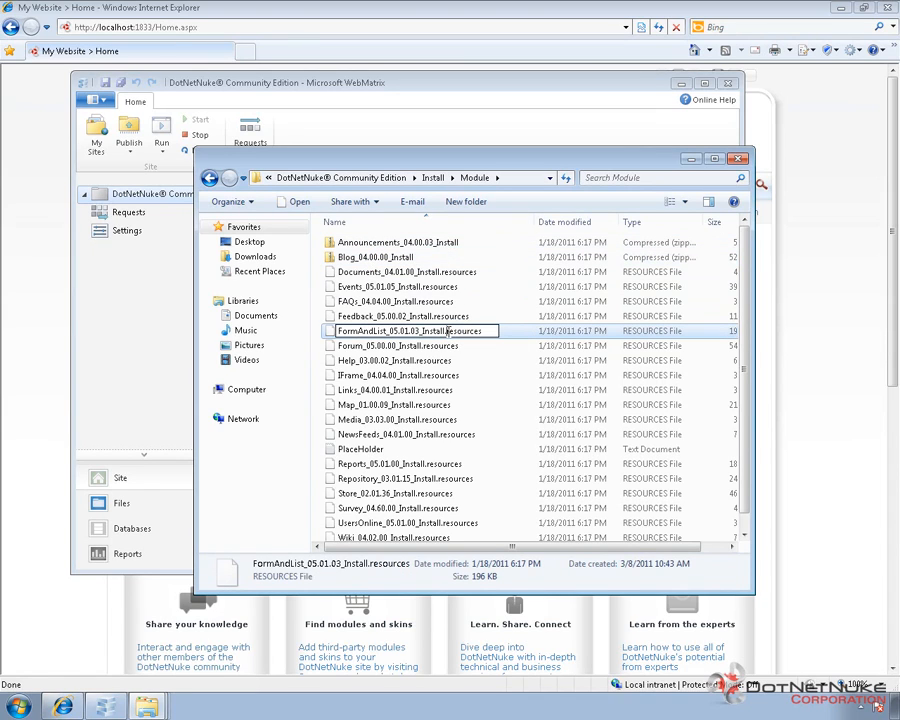
type("zip")
key("Return")
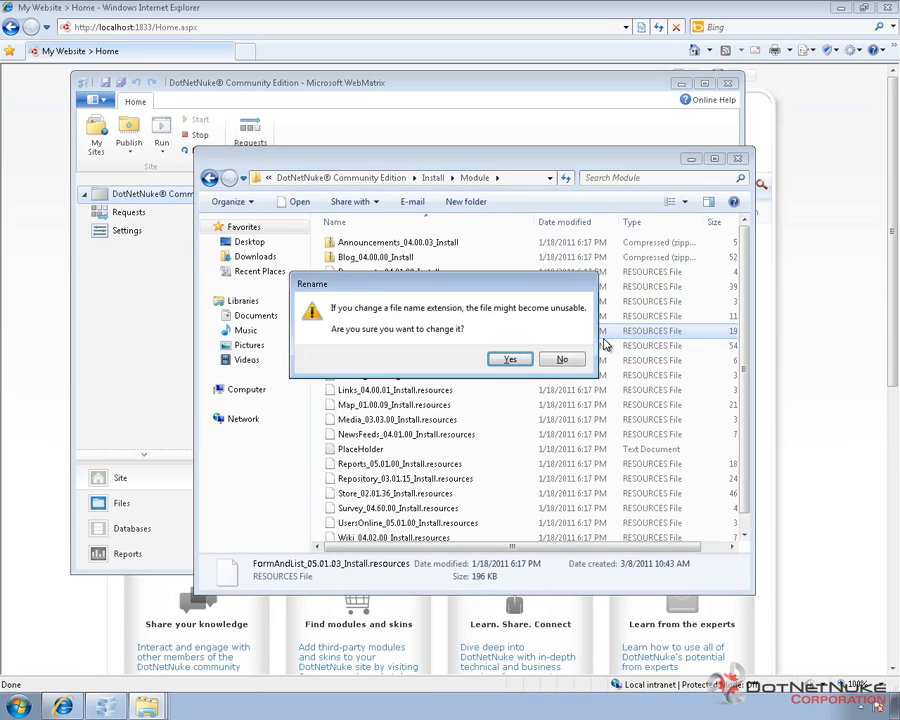
key("Return")
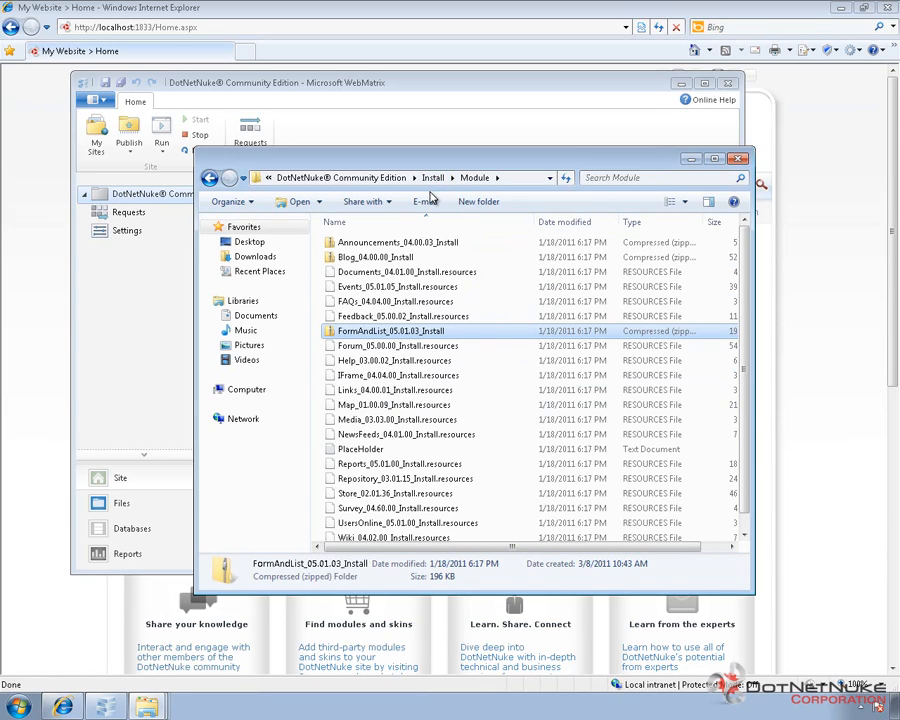
left_click(147, 27)
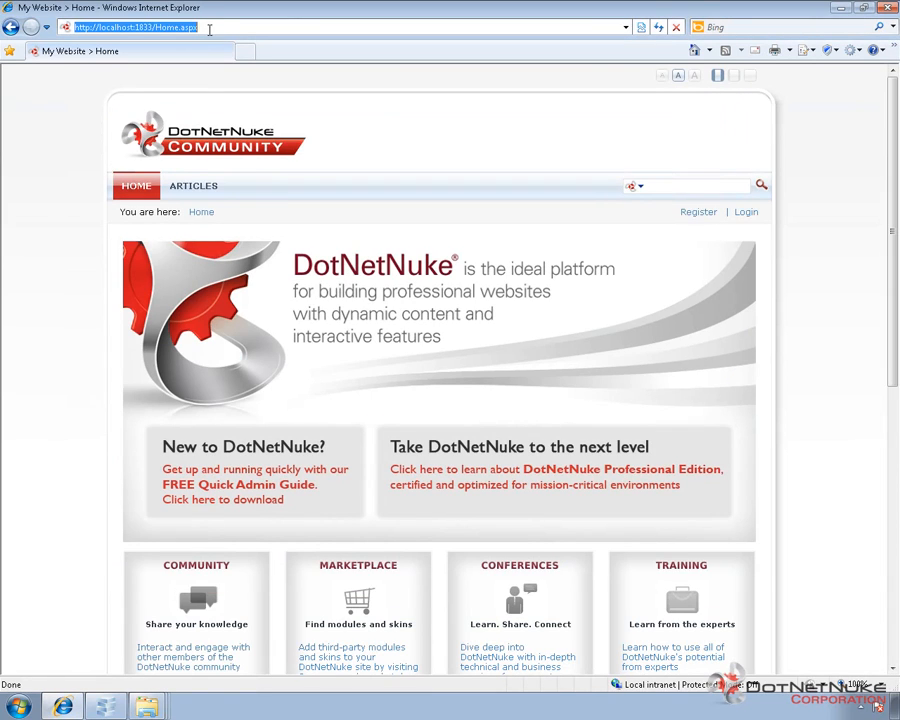
left_click(218, 29)
double_click(218, 29)
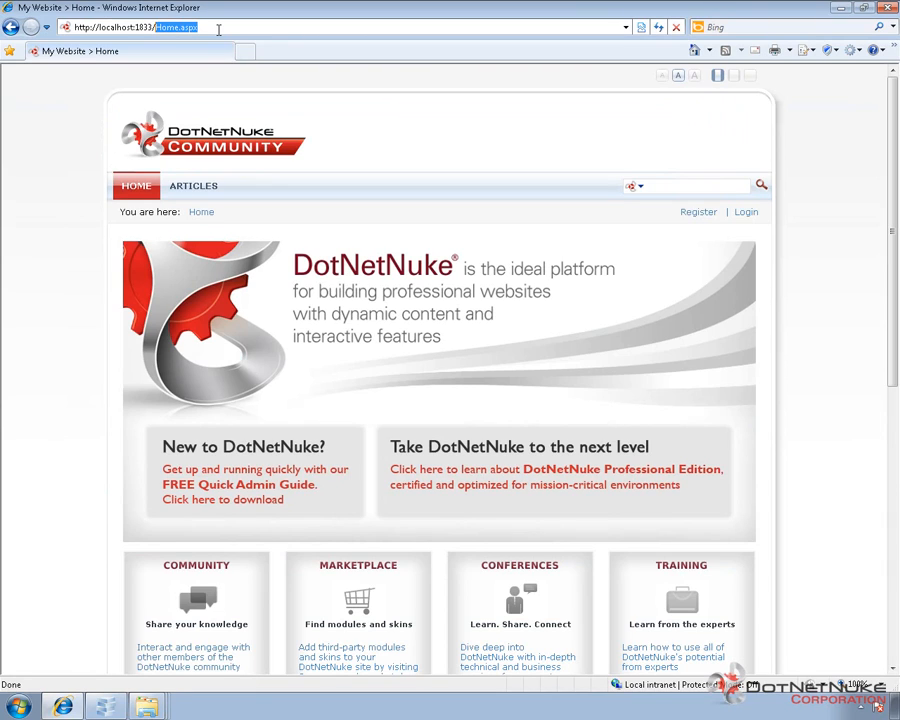
type("install")
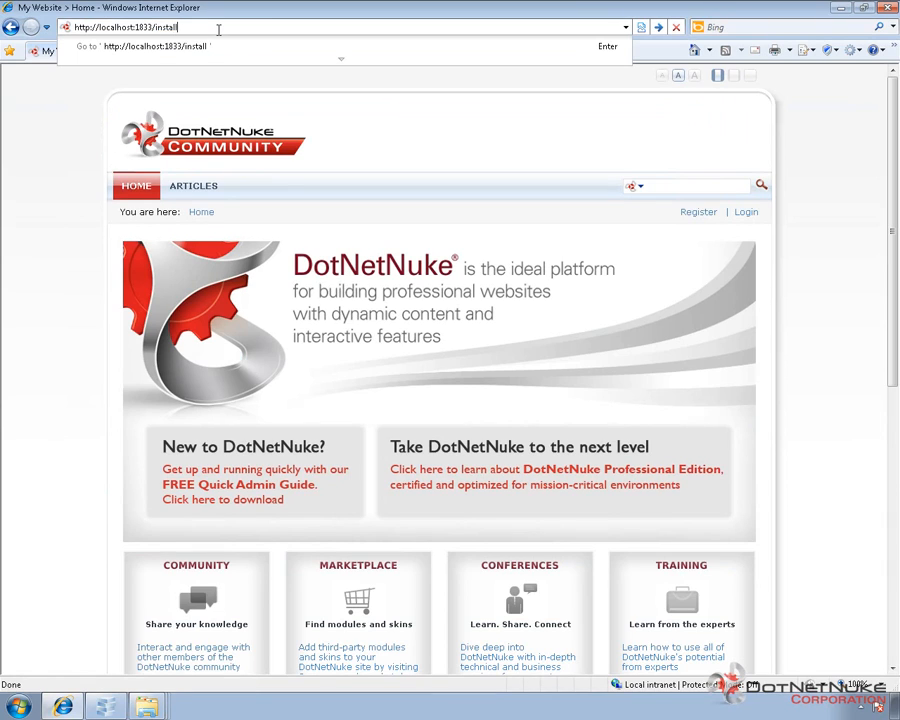
type("/install")
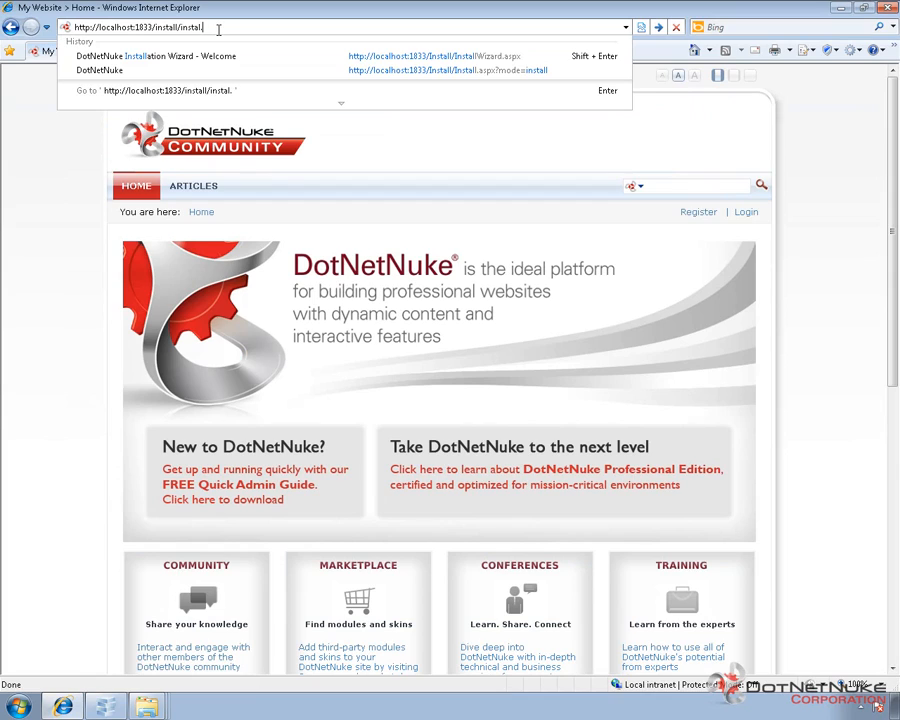
type(".aspx")
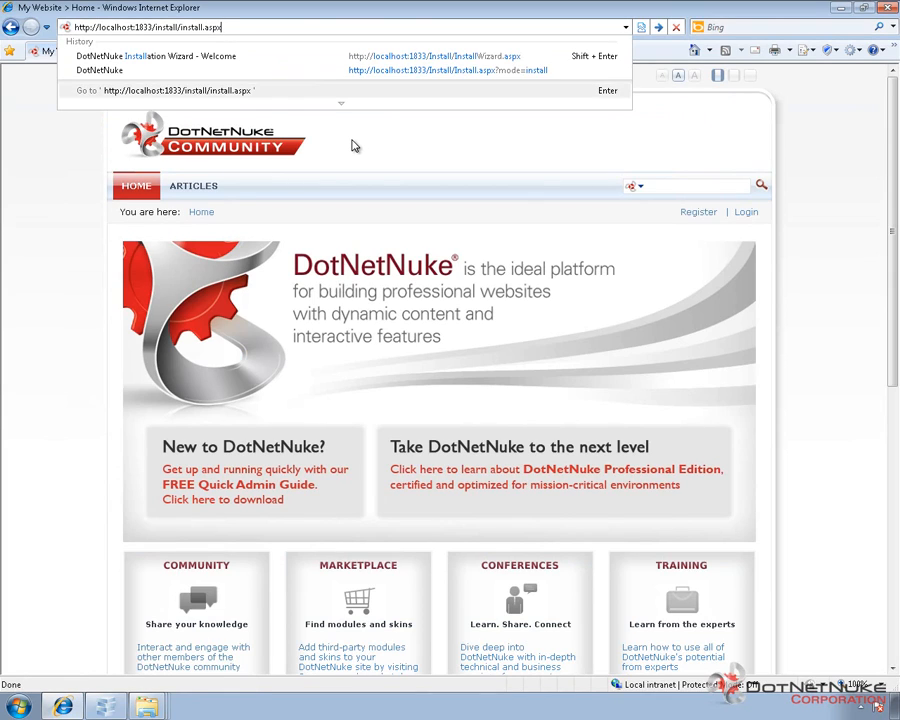
type("?")
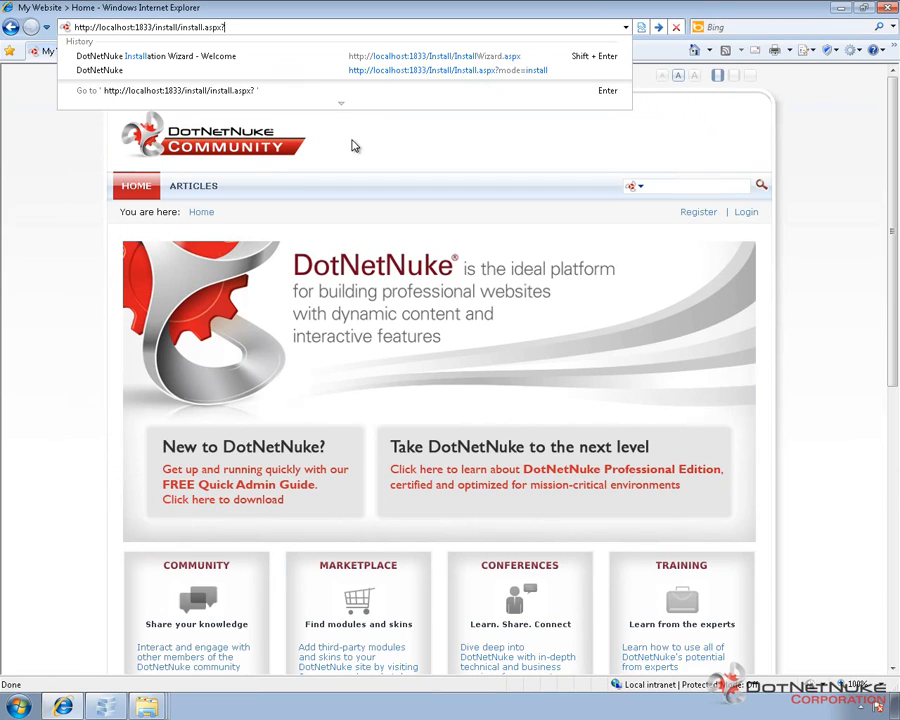
type("mode=")
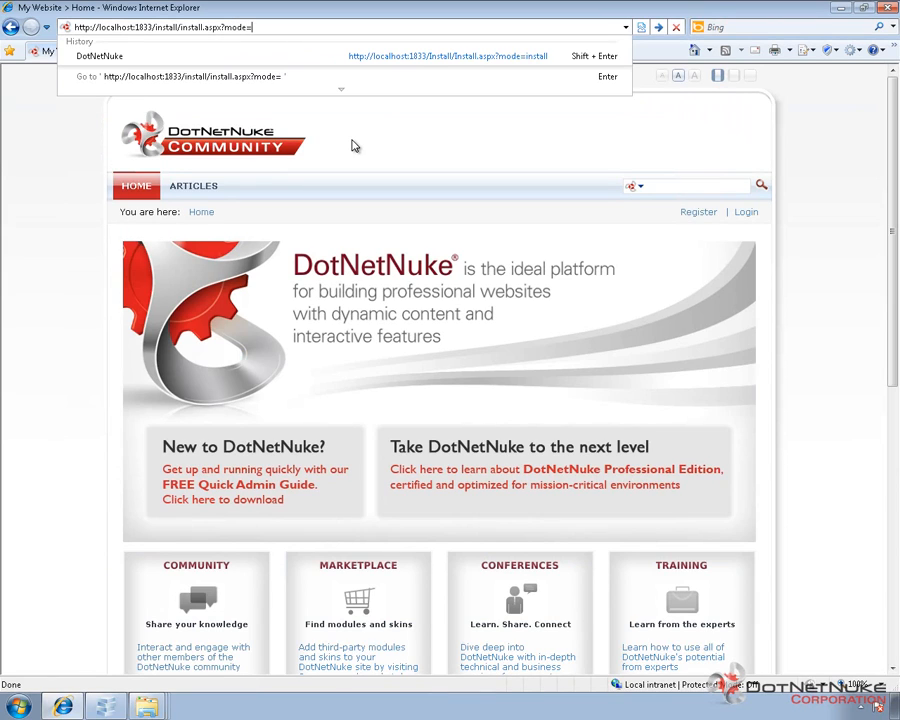
type("installresources")
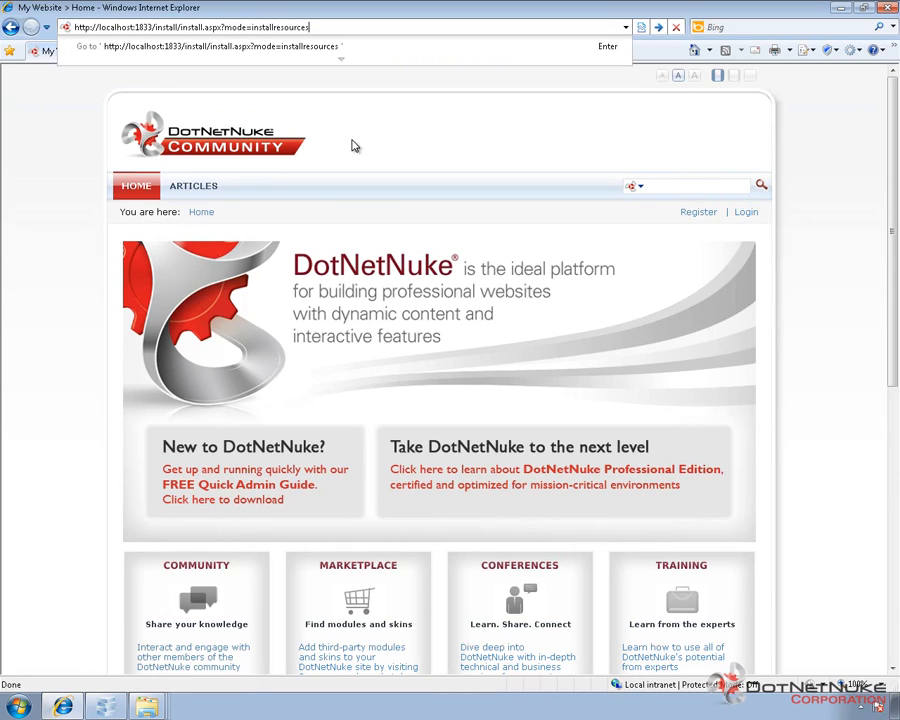
key("Return")
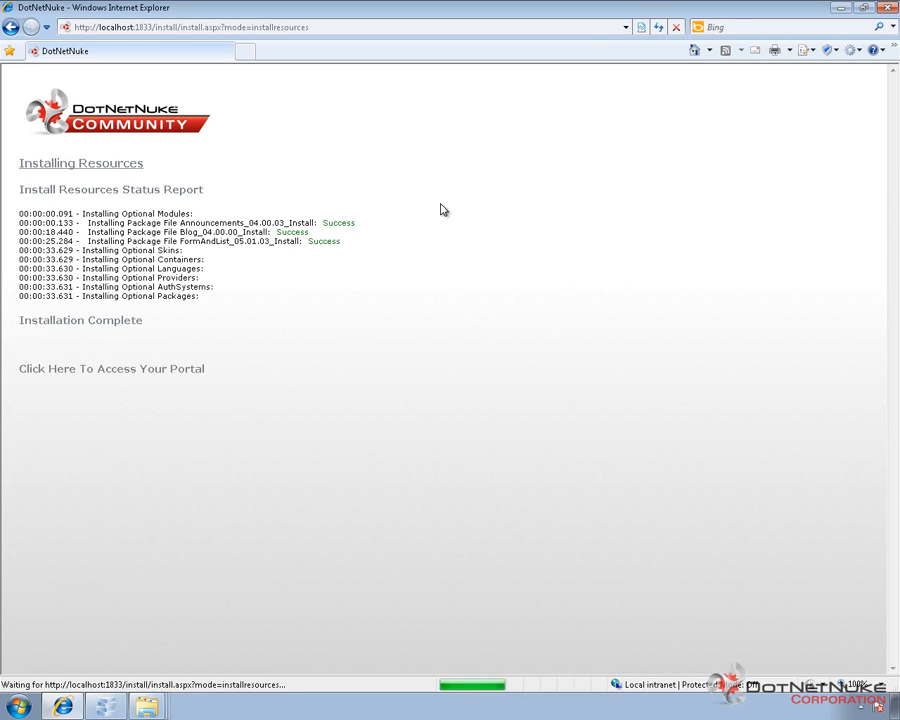
left_click(181, 373)
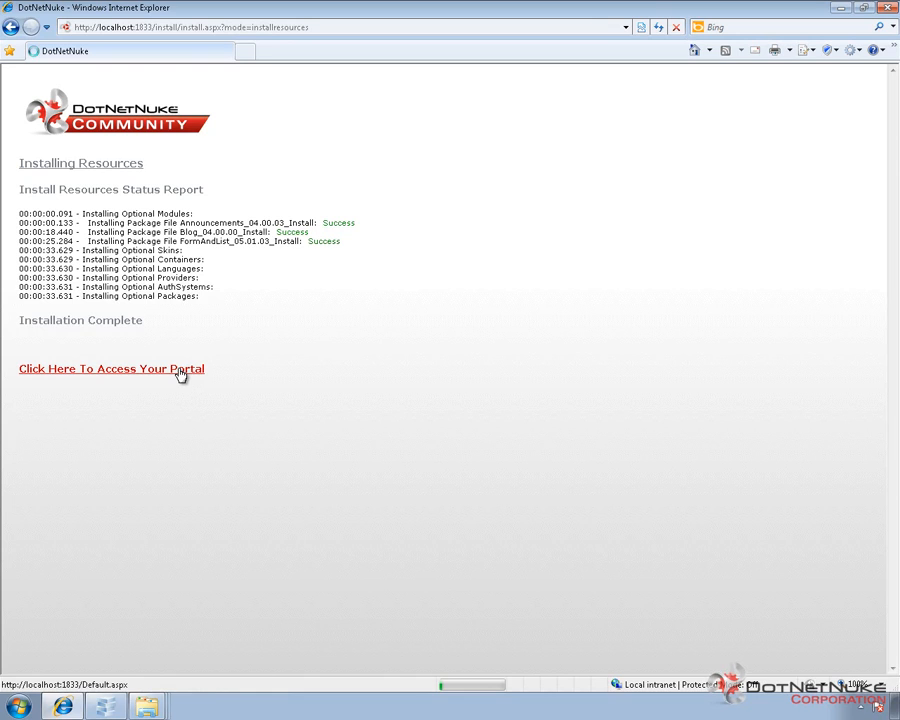
Step: Switch back to the site's folder window and open the Install\Provider folder
key("alt+Tab")
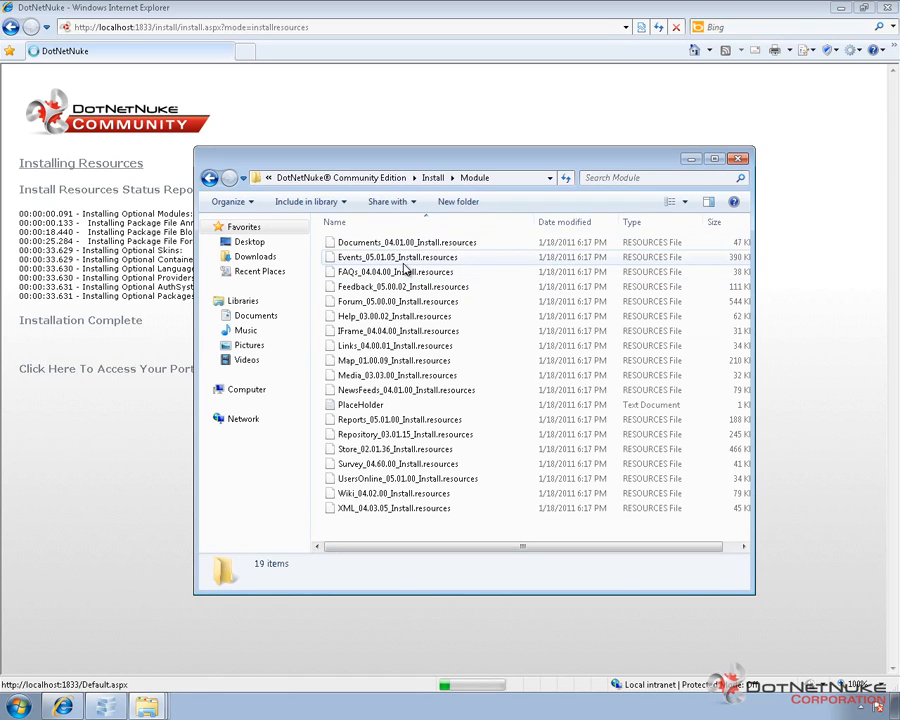
left_click(434, 178)
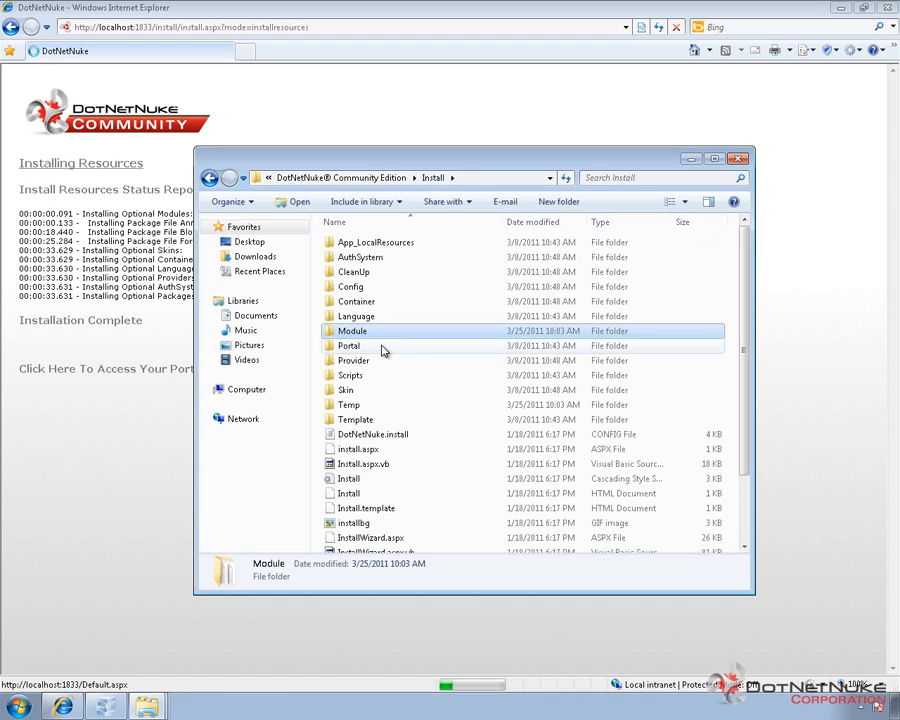
double_click(355, 361)
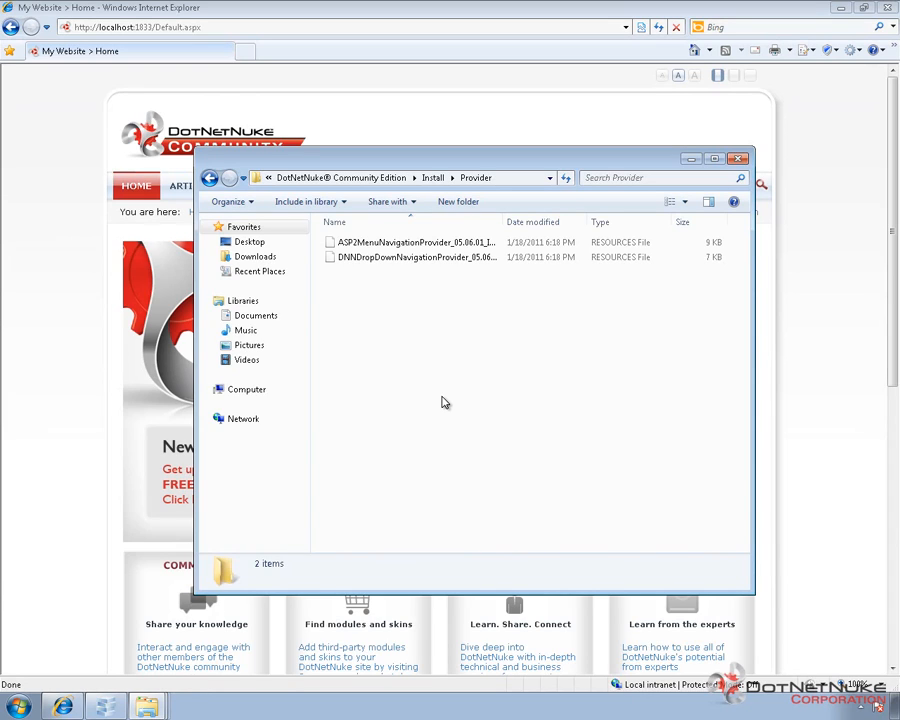
Step: In the downloaded DotNetNuke_Community_05.02.03_Install package, open Install\Provider and copy FckHtmlEditorProvider_02.00.04_Install
key("alt+Tab")
key("alt+Tab")
key("alt+Tab")
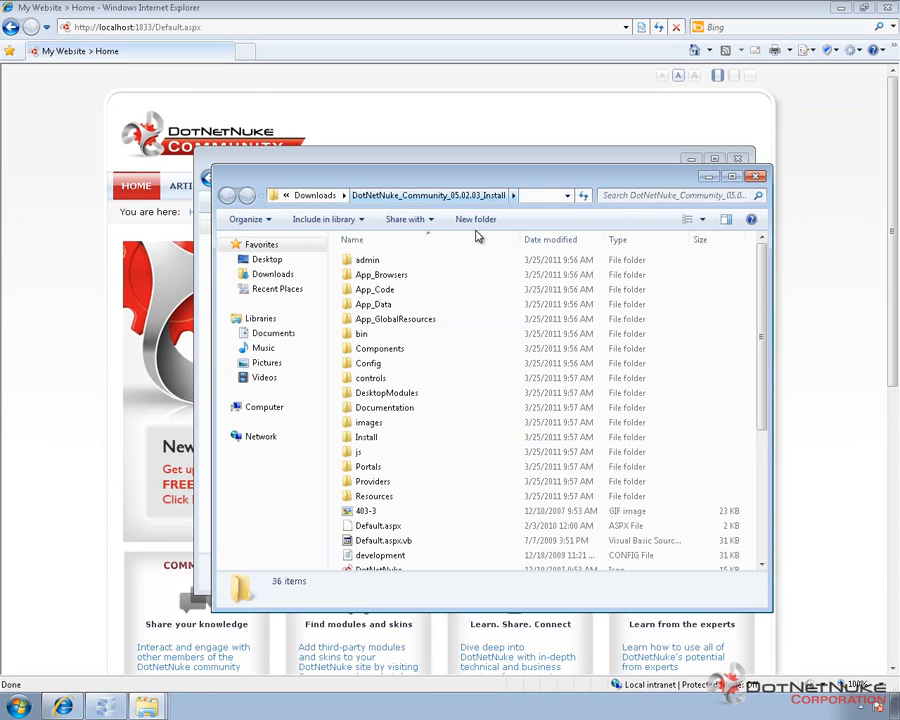
left_click(376, 440)
double_click(376, 440)
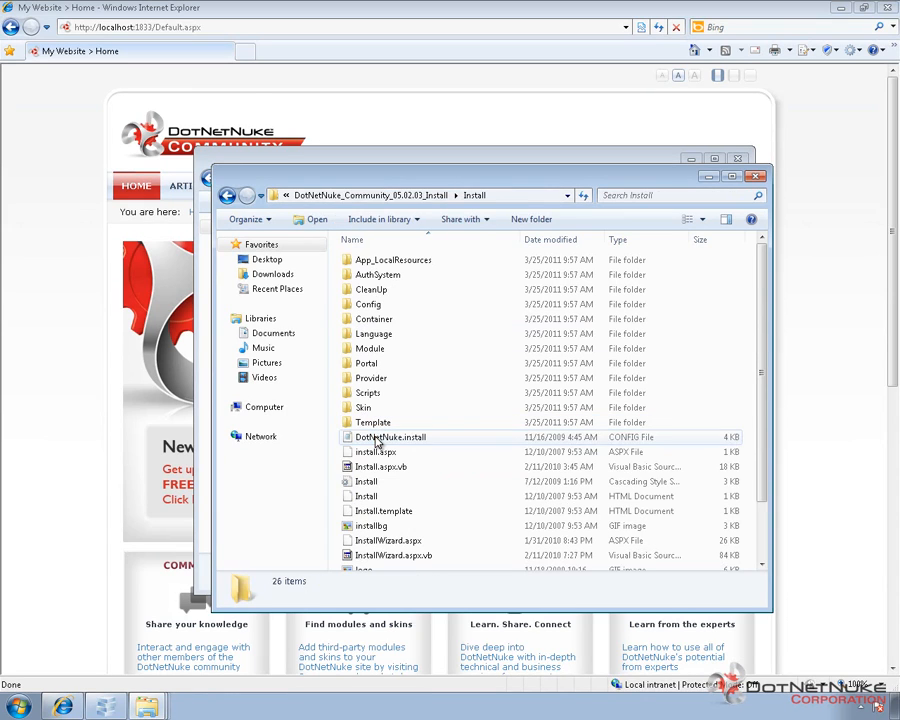
double_click(372, 381)
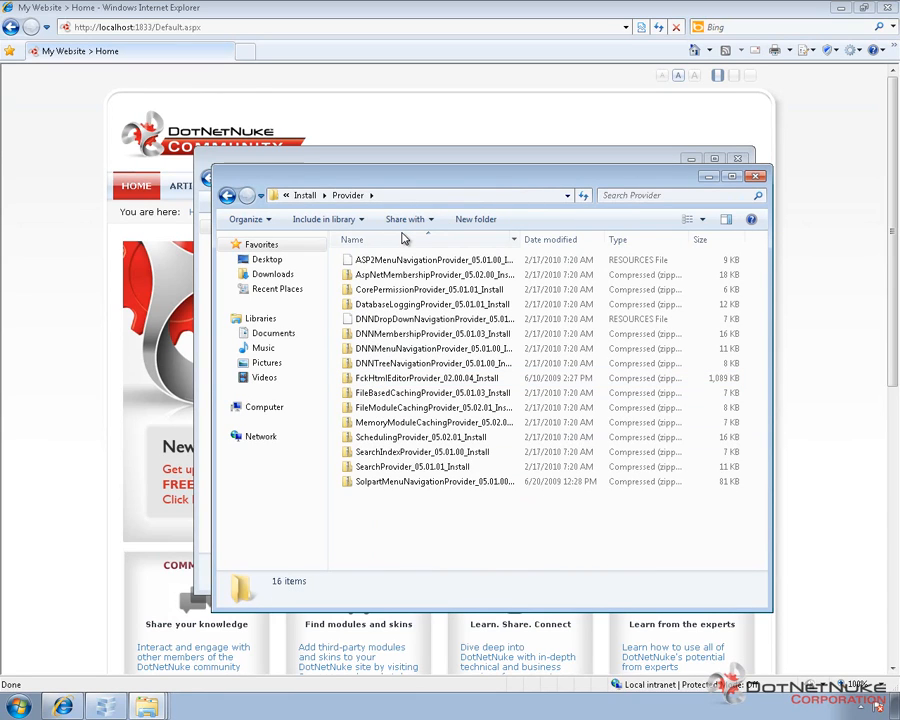
left_click(398, 380)
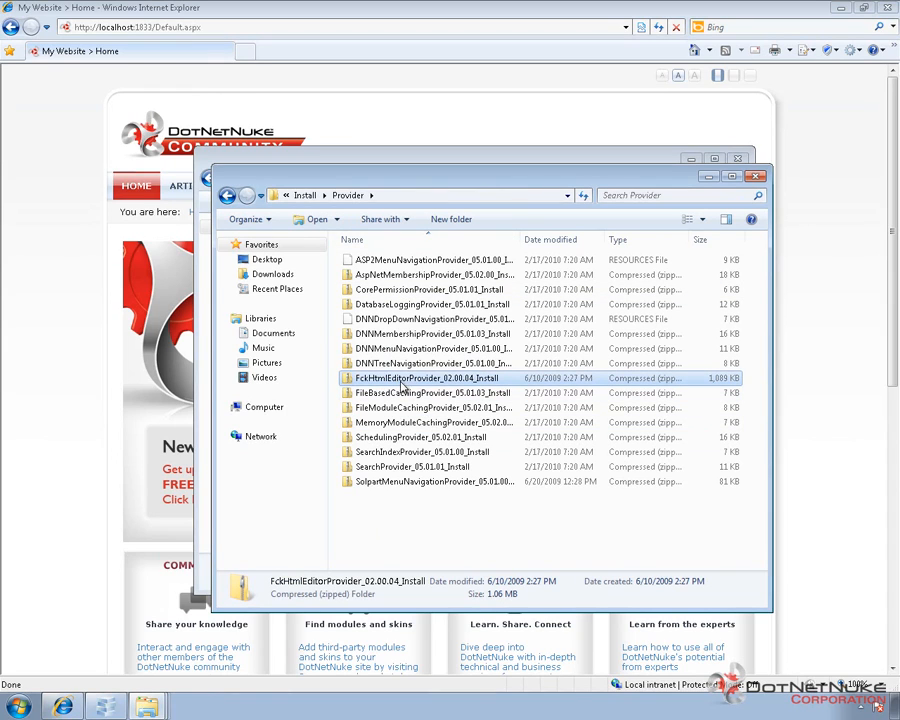
right_click(392, 380)
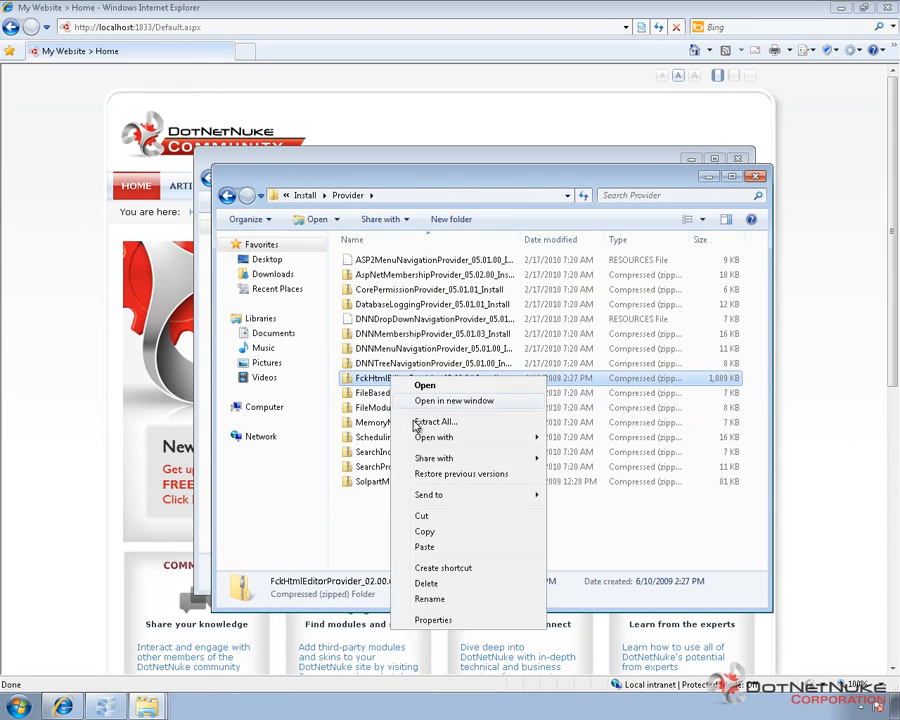
left_click(425, 531)
Step: Paste FckHtmlEditorProvider_02.00.04_Install into the site's Install\Provider folder
left_click(707, 177)
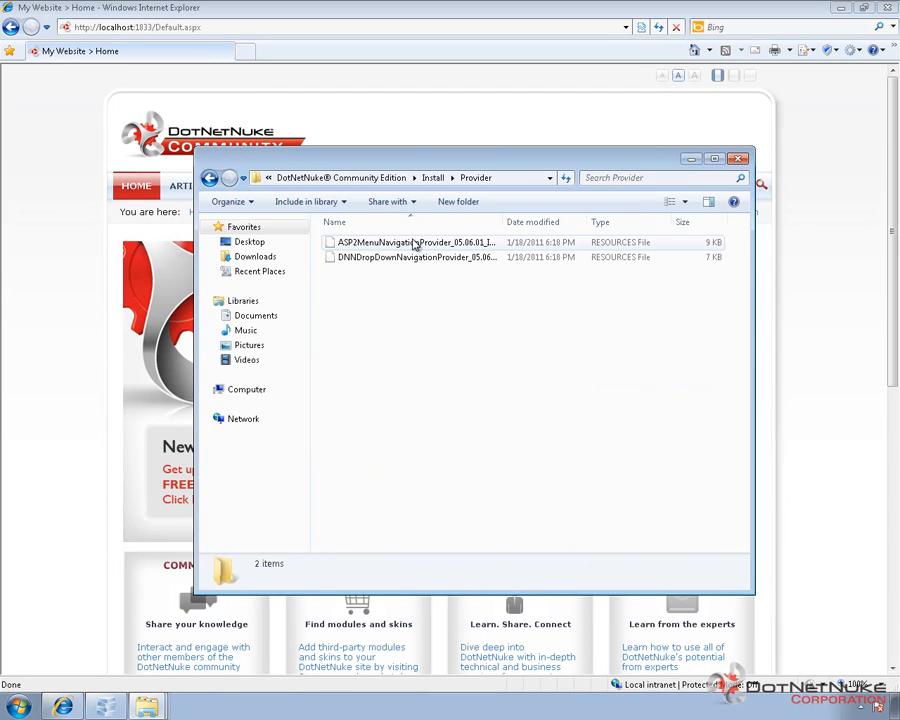
right_click(443, 340)
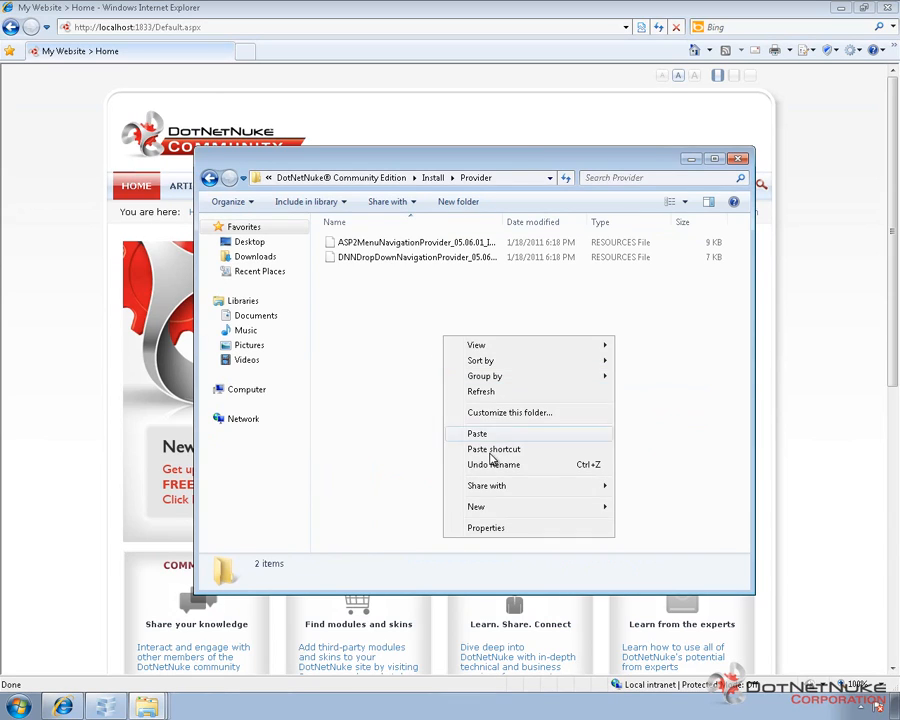
left_click(478, 434)
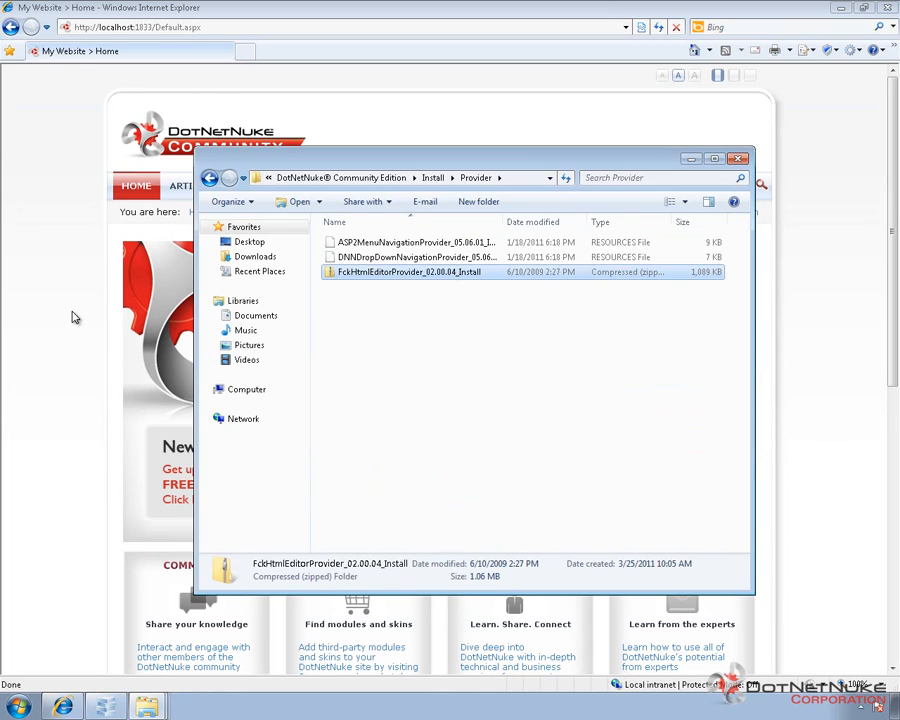
double_click(173, 27)
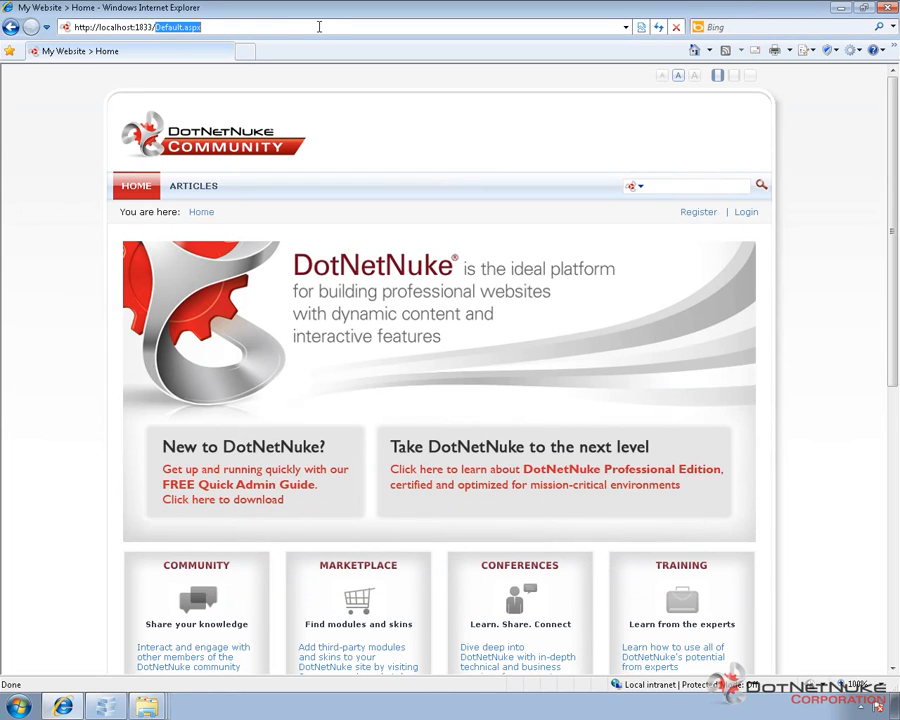
type("in")
key("Down")
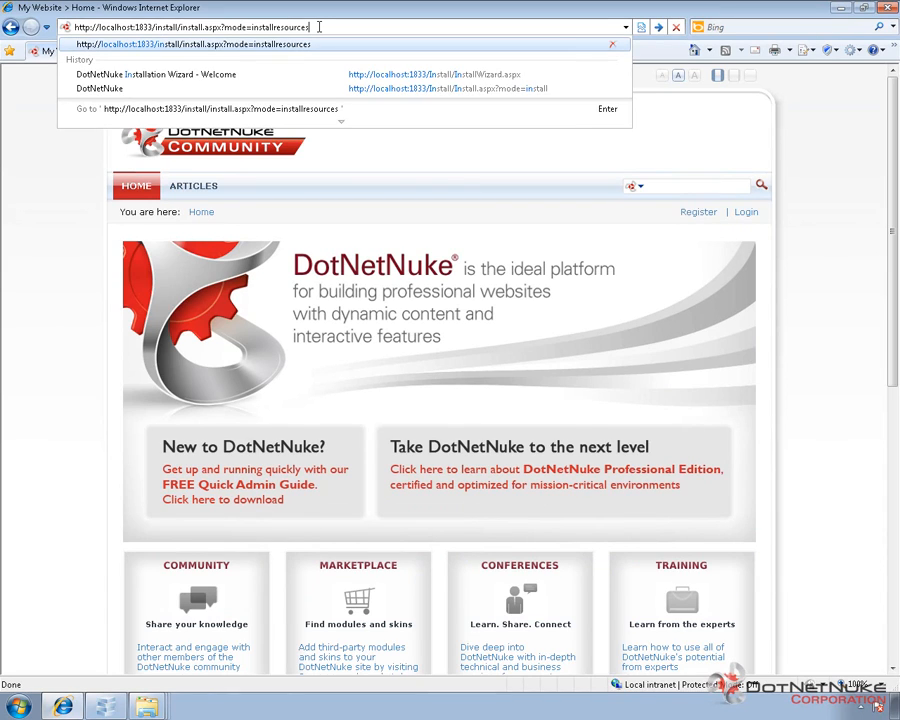
left_click(268, 46)
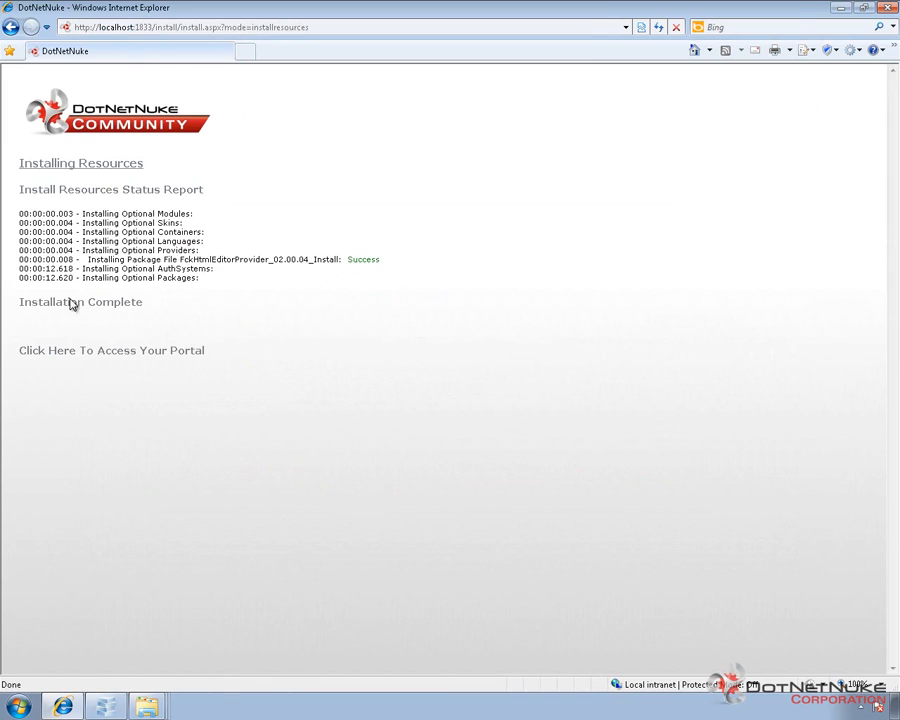
left_click(94, 356)
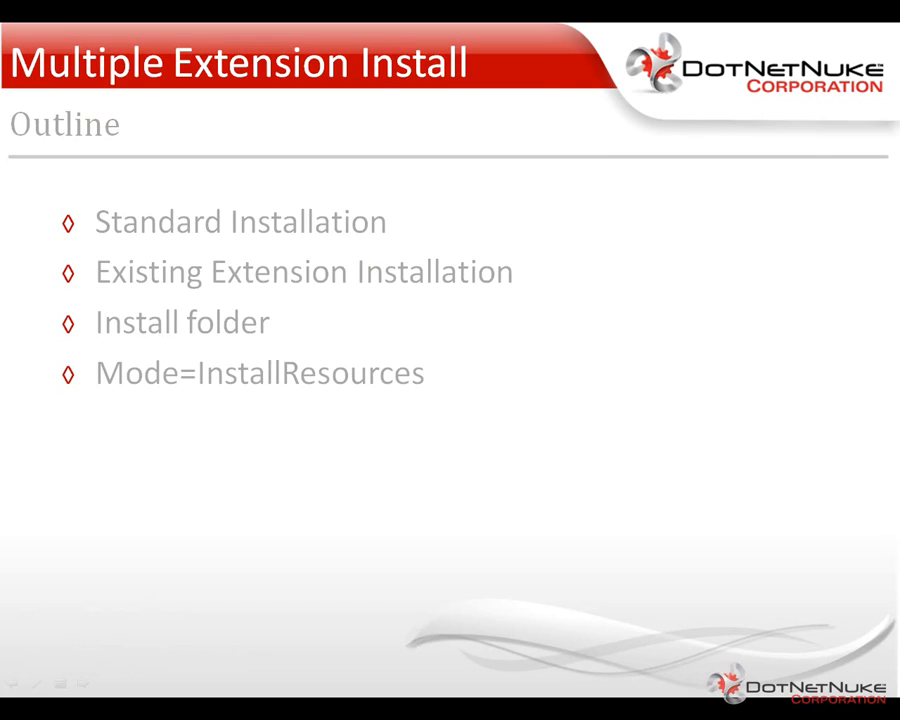
key("Right")
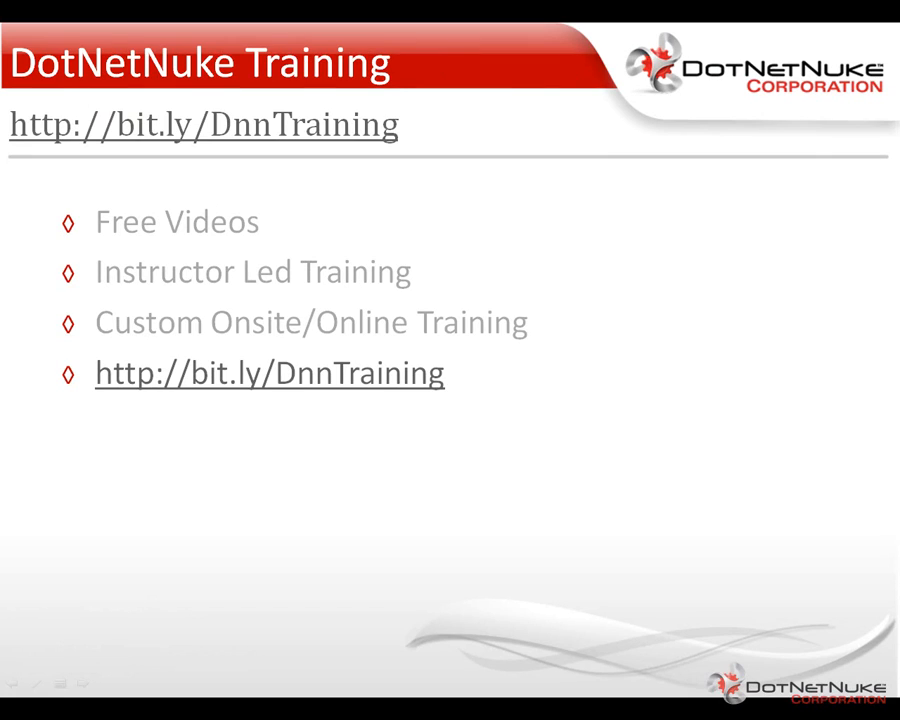